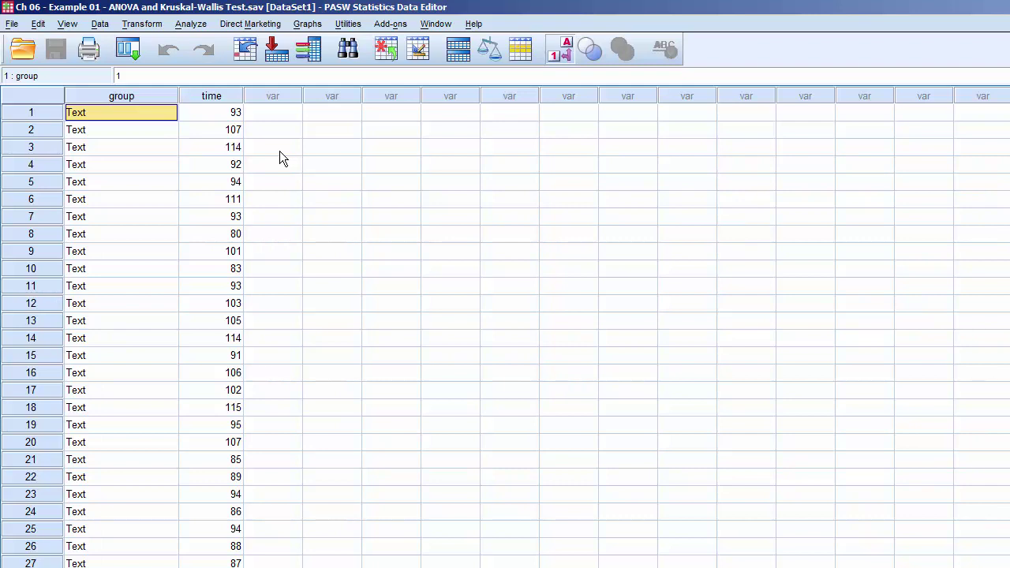
Step: Open the Select Cases dialog from the toolbar over the group and time data
left_click(520, 48)
Step: Filter the data to cases satisfying the condition group = 1
left_click(671, 269)
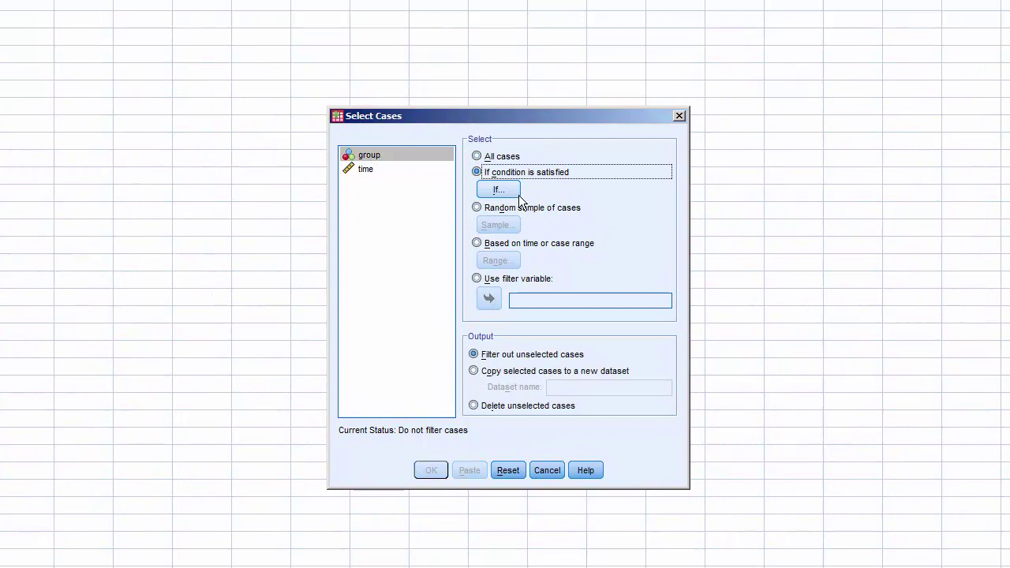
left_click(499, 190)
left_click(524, 164)
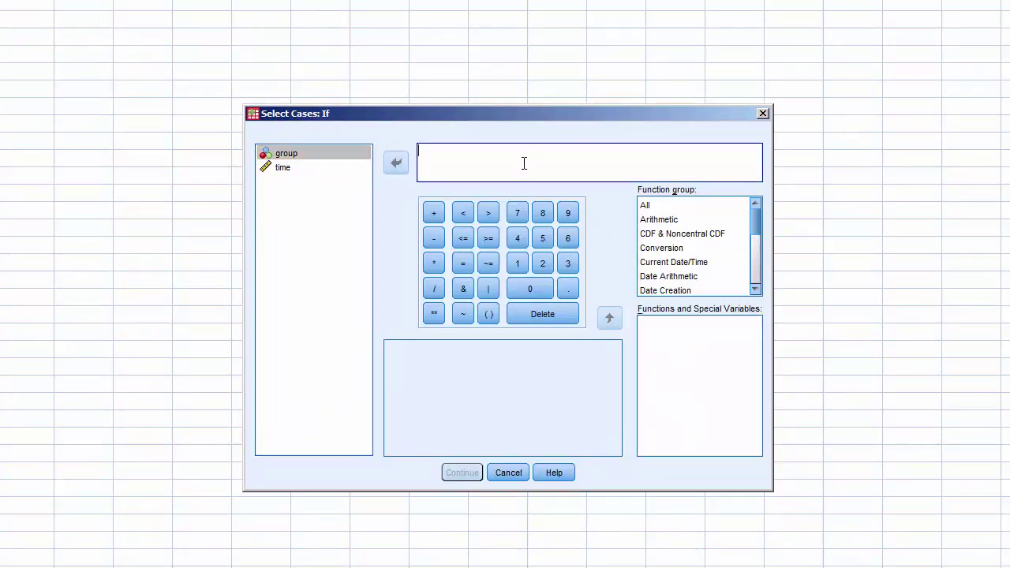
type("group = 1")
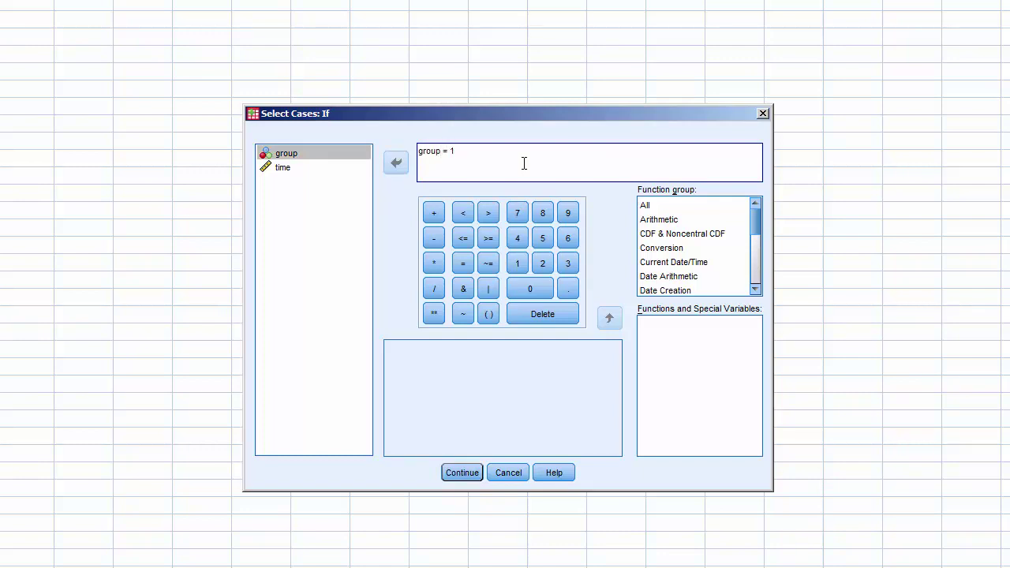
left_click(448, 469)
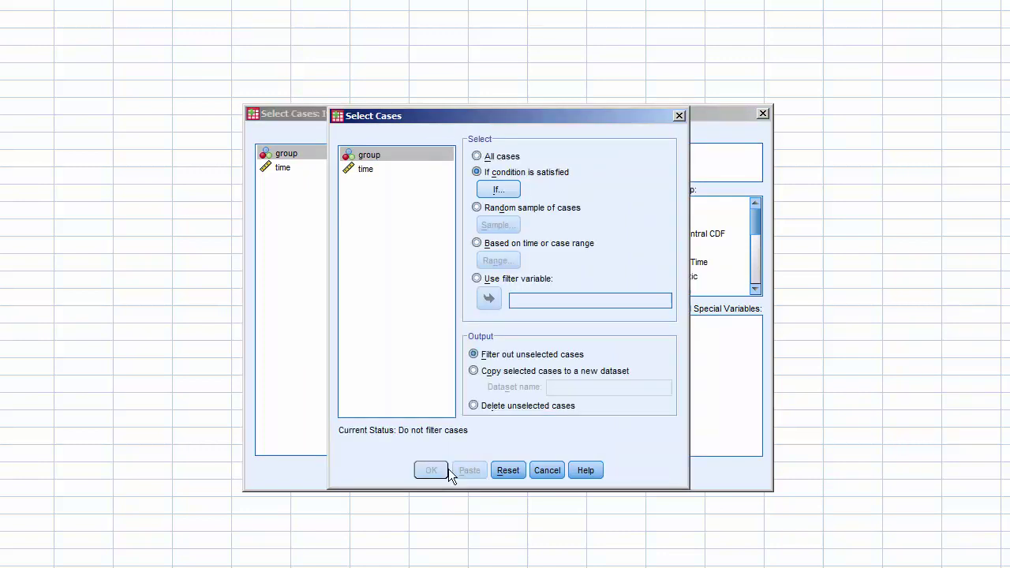
left_click(432, 469)
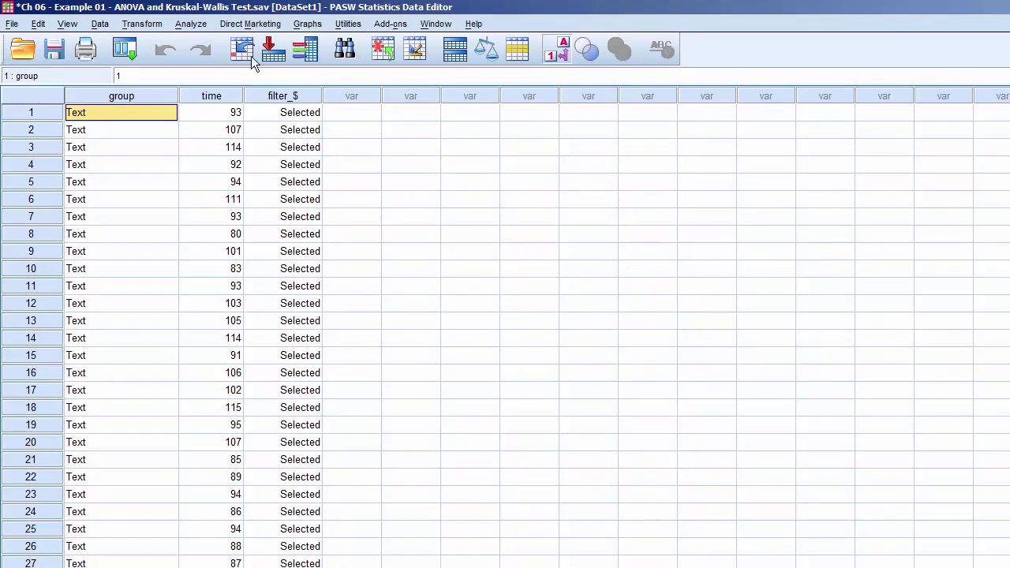
Step: Run Frequencies on time for group 1 with a histogram and normal curve
left_click(196, 23)
mouse_move(229, 59)
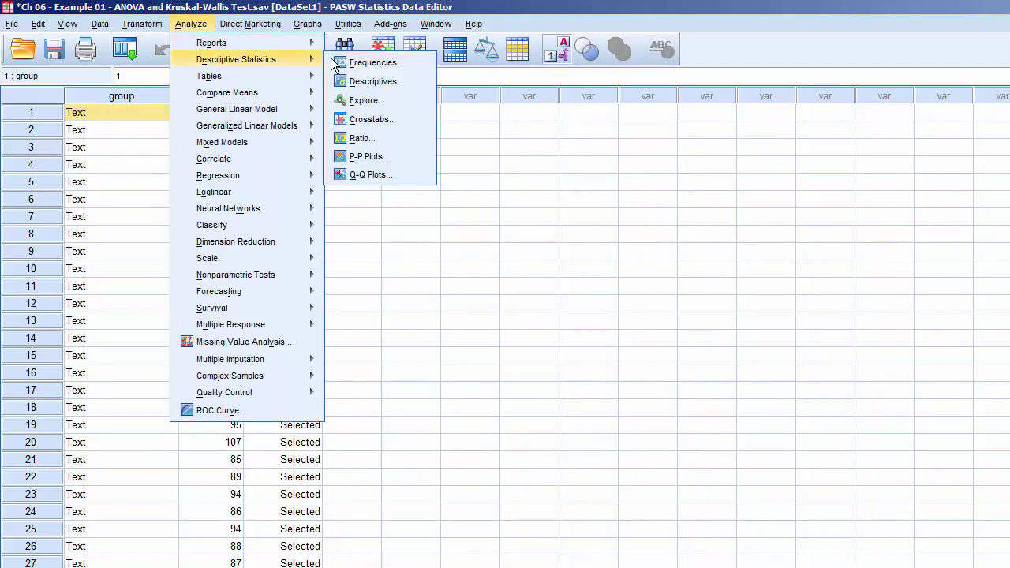
left_click(420, 66)
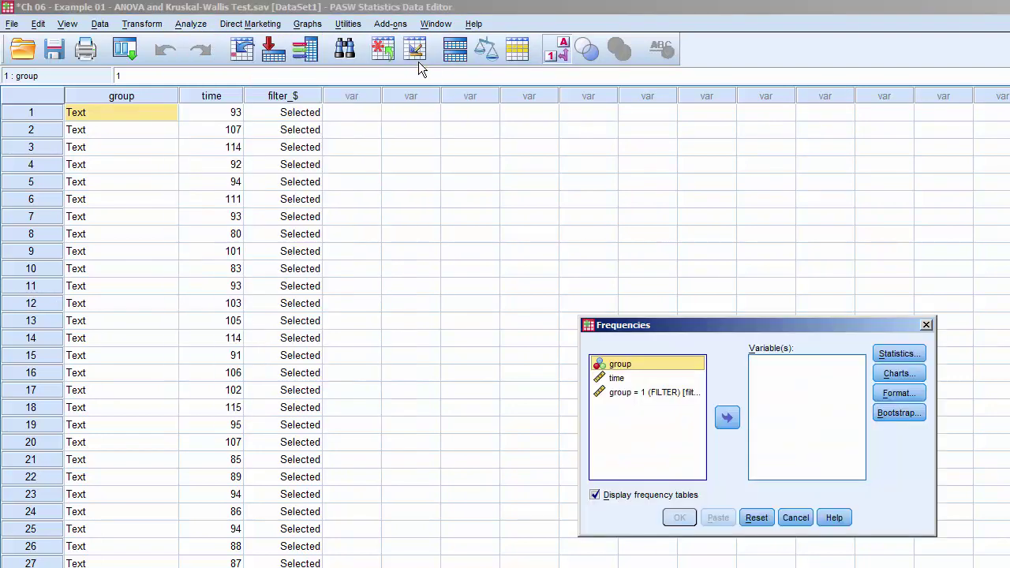
left_click(625, 376)
left_click(727, 415)
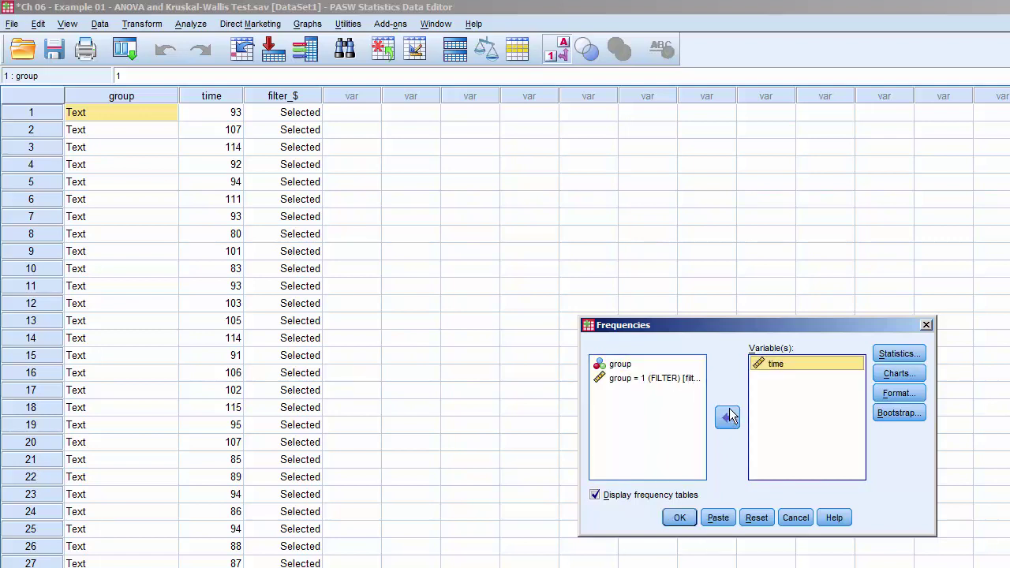
left_click(901, 375)
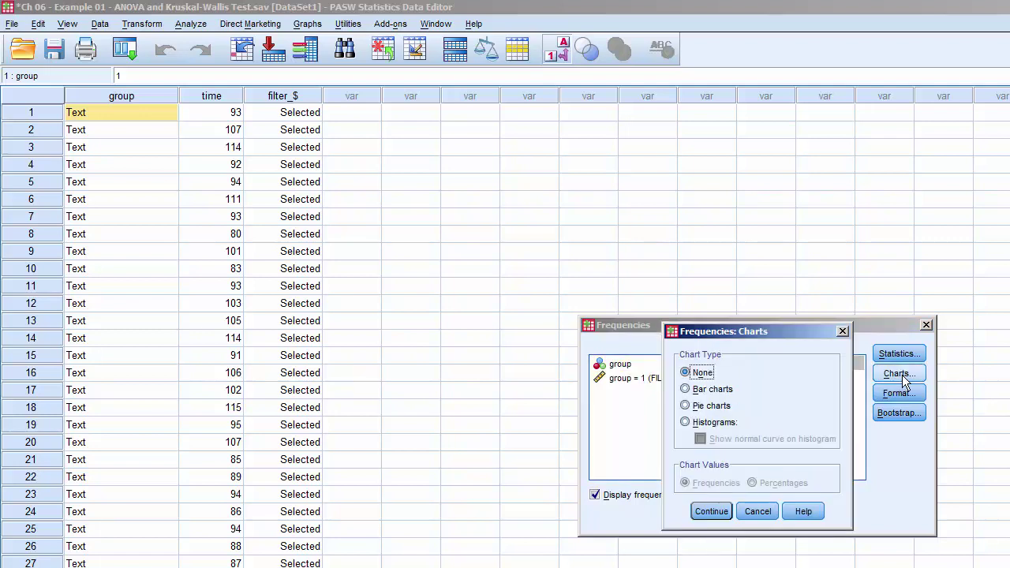
left_click(686, 422)
left_click(700, 440)
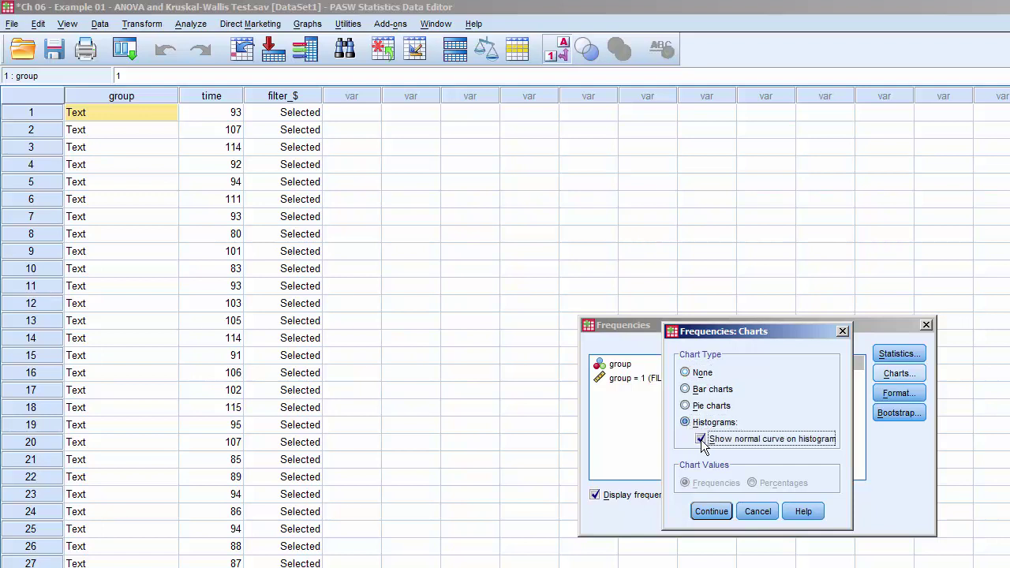
left_click(709, 510)
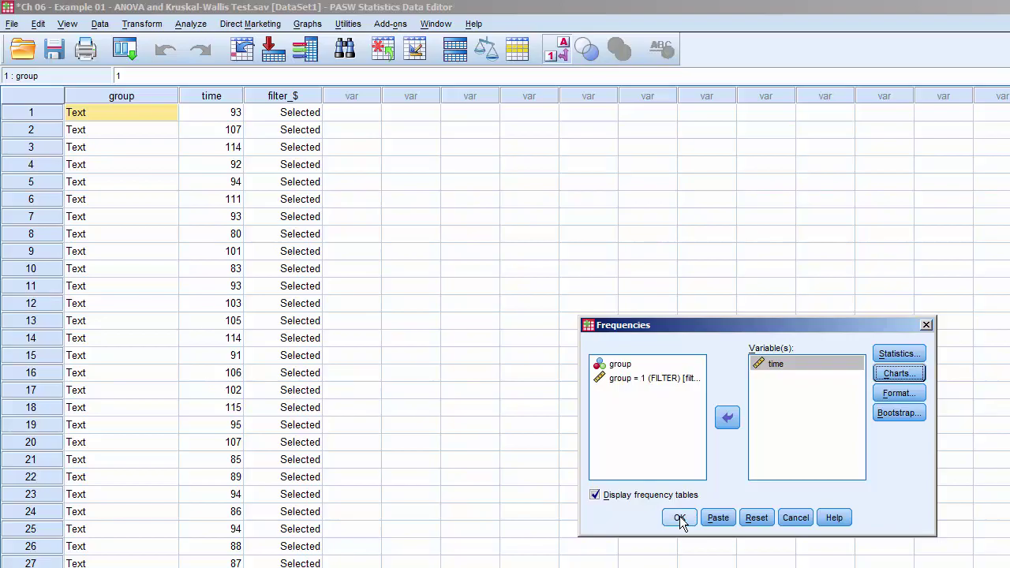
left_click(680, 517)
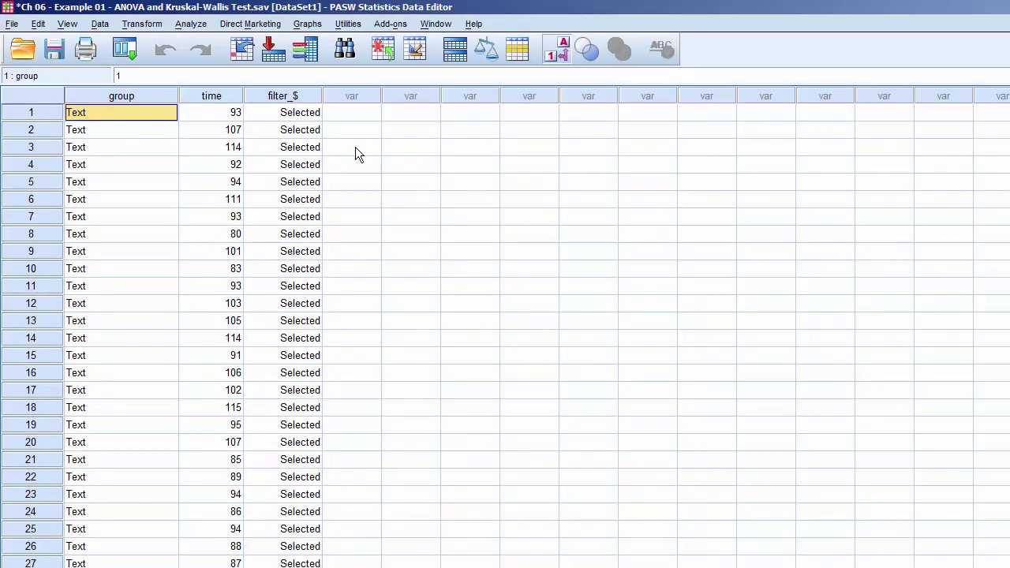
Step: Change the case filter condition from group = 1 to group = 2 and apply it
left_click(486, 49)
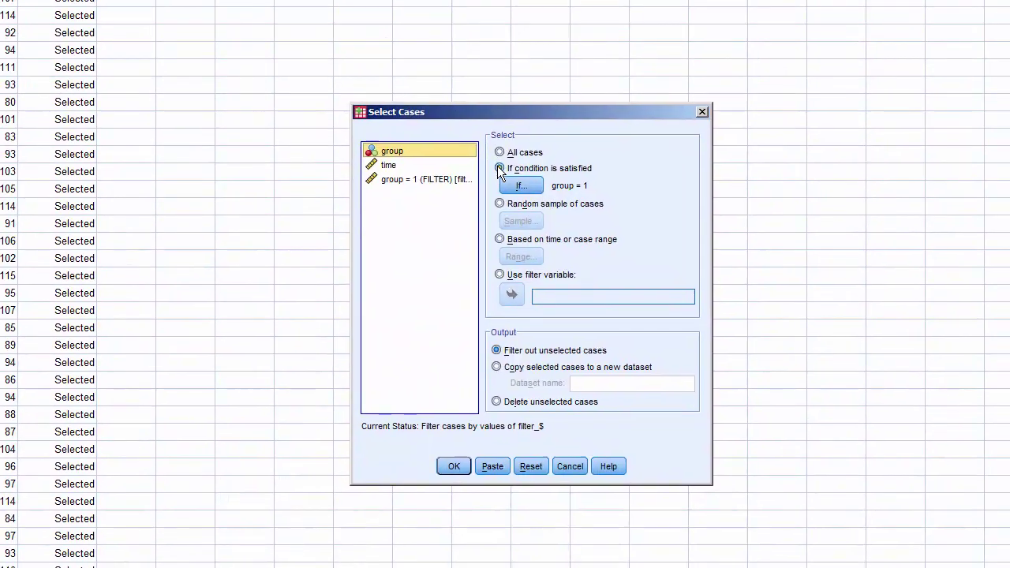
left_click(499, 169)
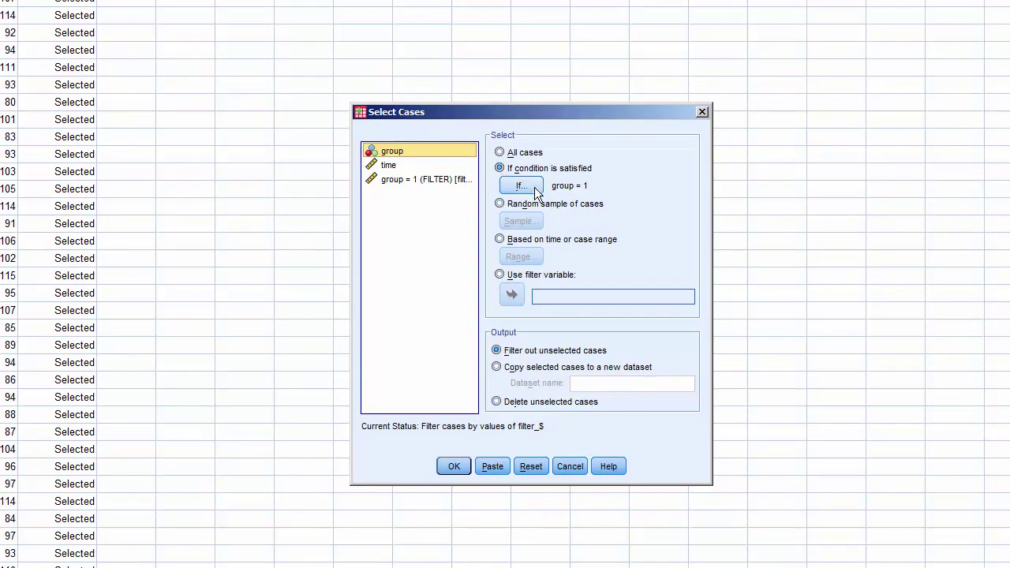
left_click(534, 188)
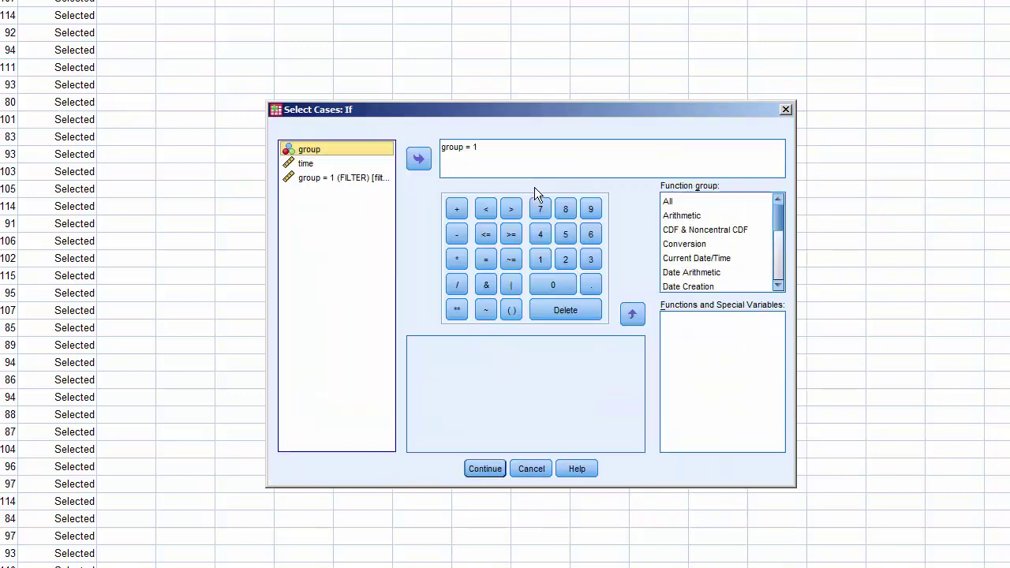
left_click(527, 144)
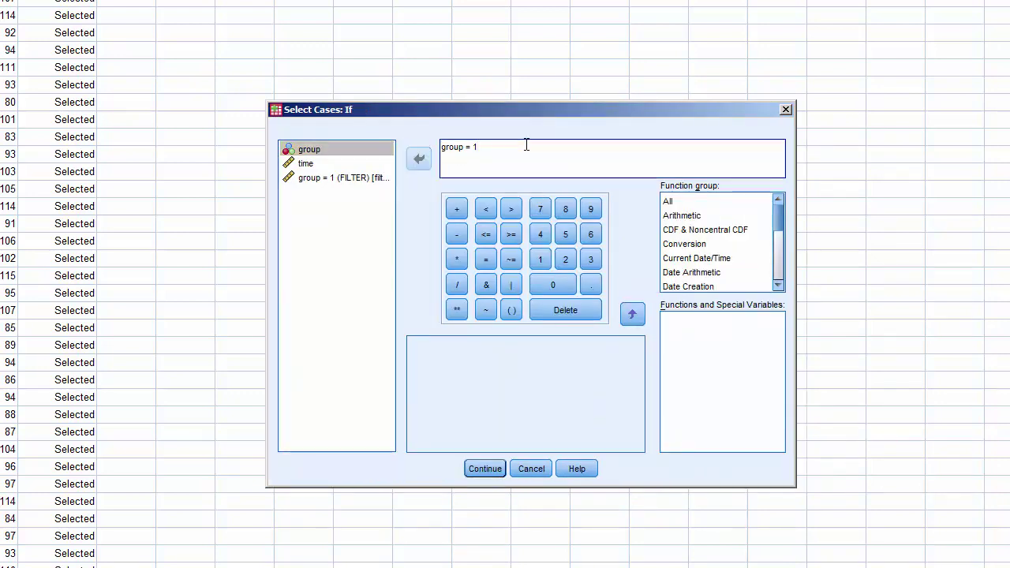
key("BackSpace")
type("2")
left_click(500, 474)
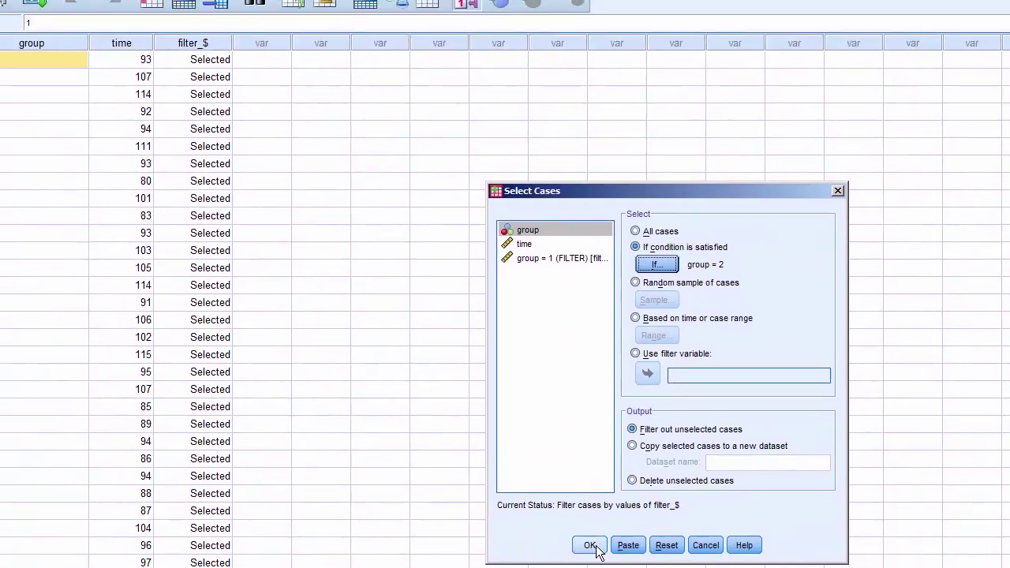
left_click(453, 466)
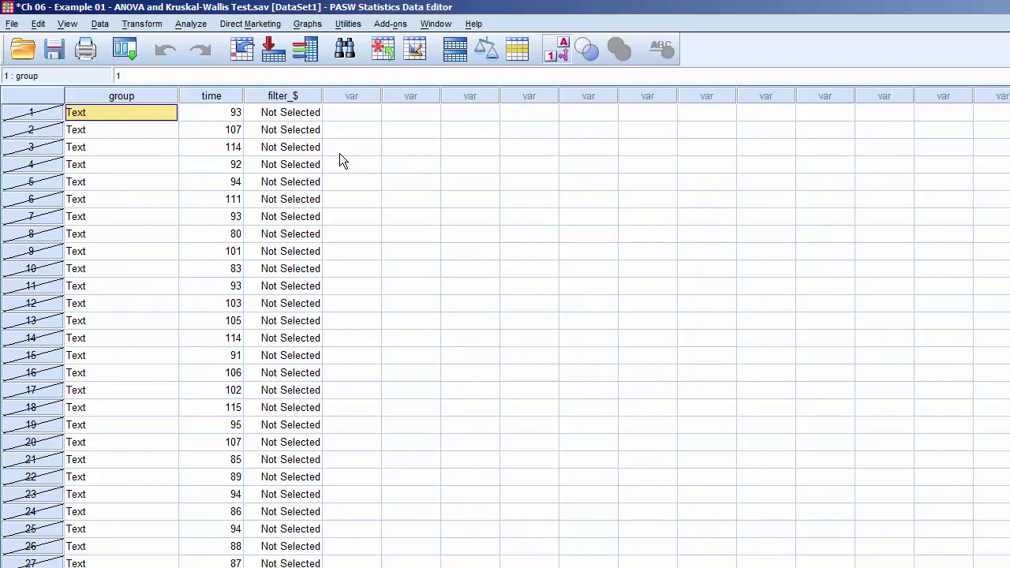
left_click(188, 25)
Step: Produce the time frequency table and histogram for group 2, then reopen Select Cases
mouse_move(210, 61)
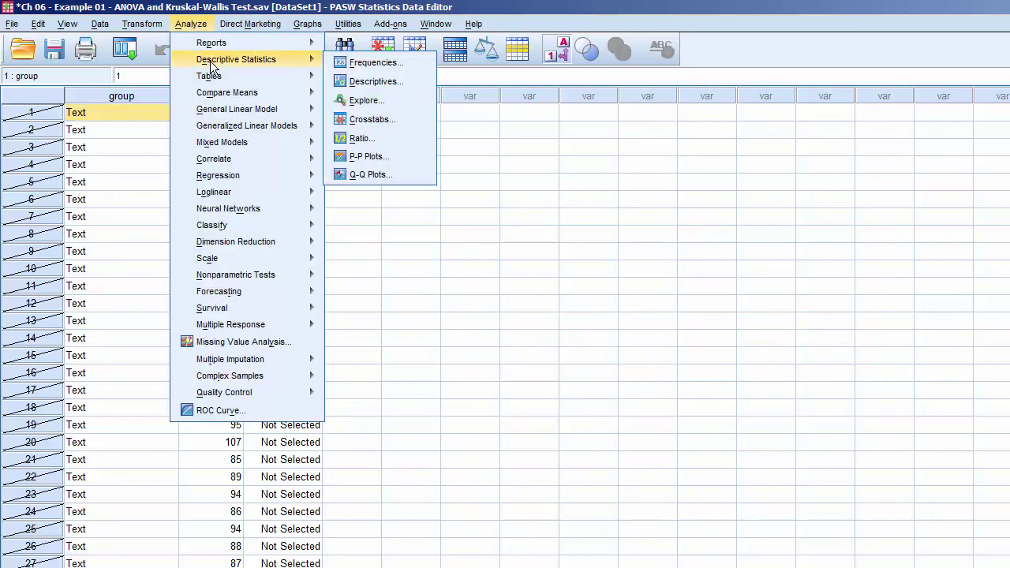
left_click(417, 64)
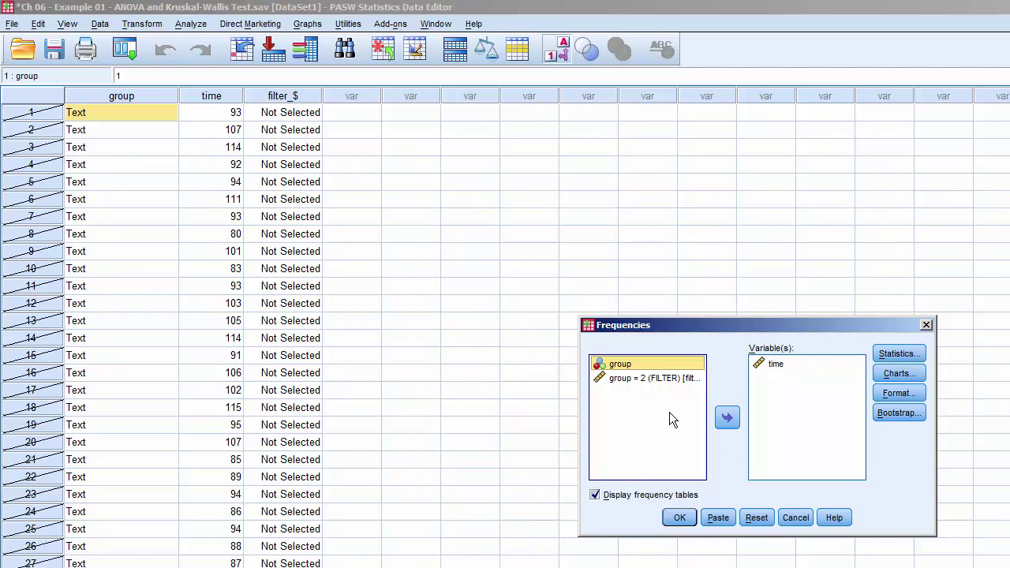
left_click(679, 518)
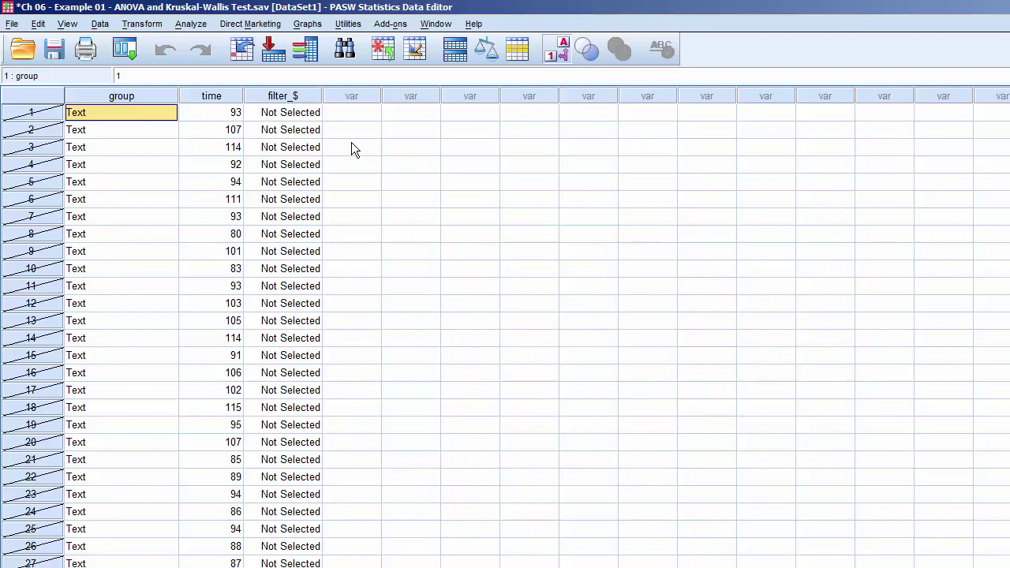
left_click(515, 53)
Step: Edit the selection condition to group = 3 and confirm the filter
left_click(469, 168)
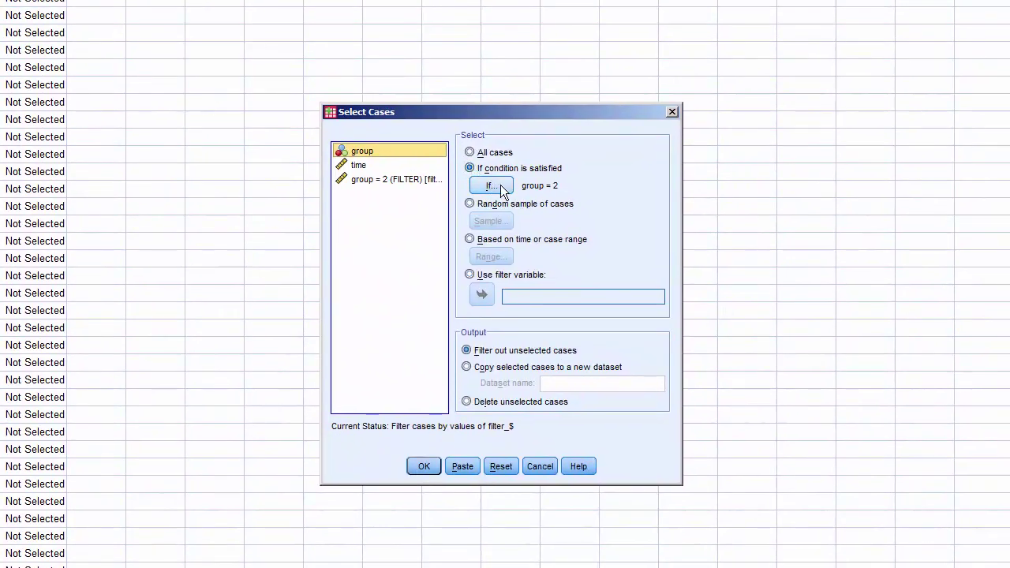
left_click(500, 185)
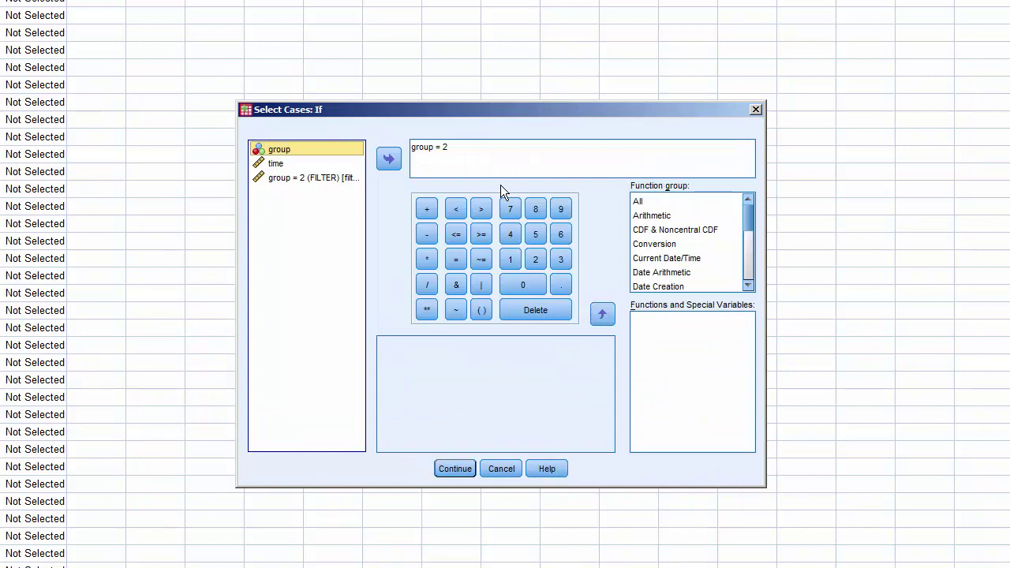
left_click(483, 146)
key("BackSpace")
type("3")
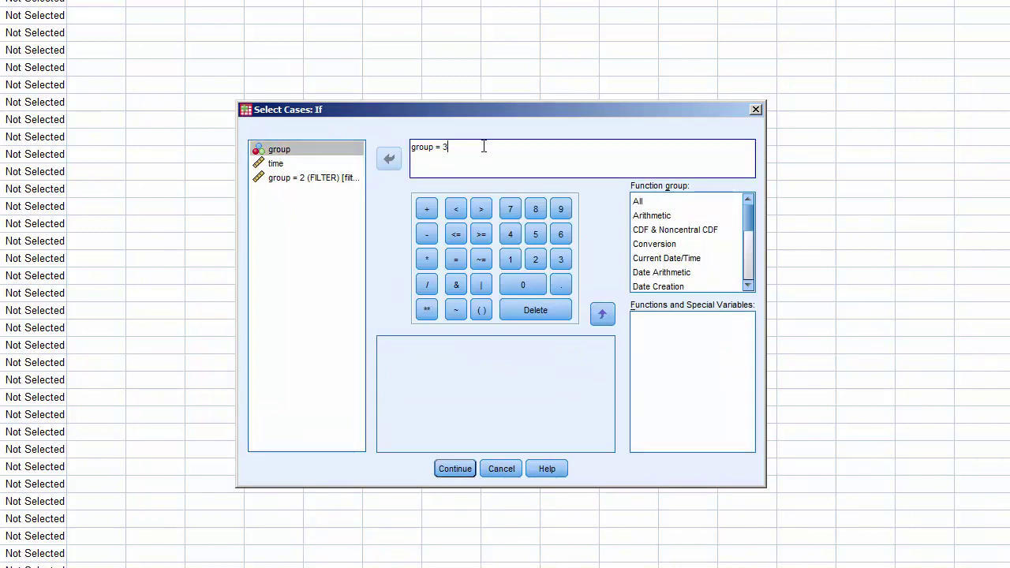
left_click(450, 468)
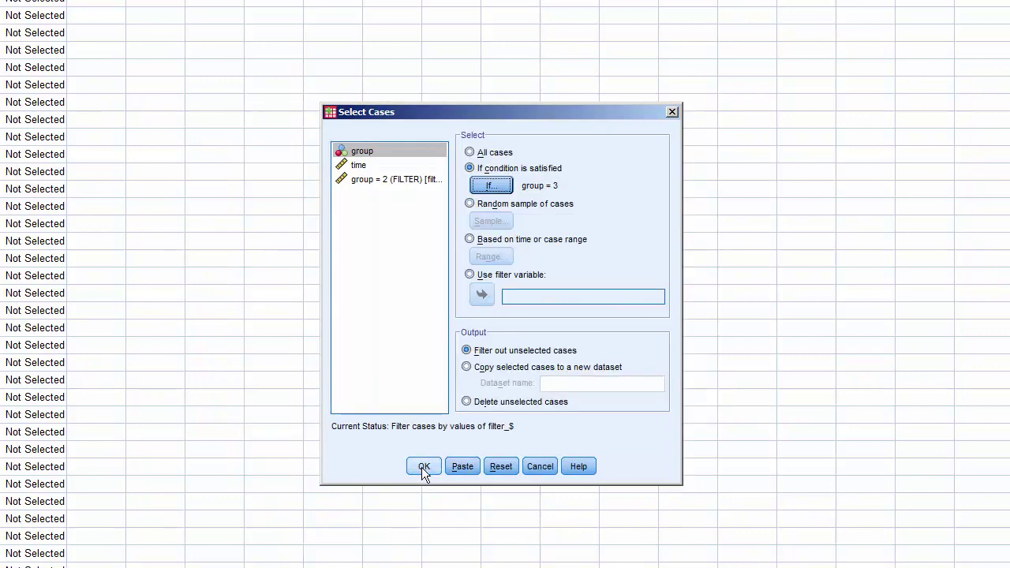
left_click(422, 467)
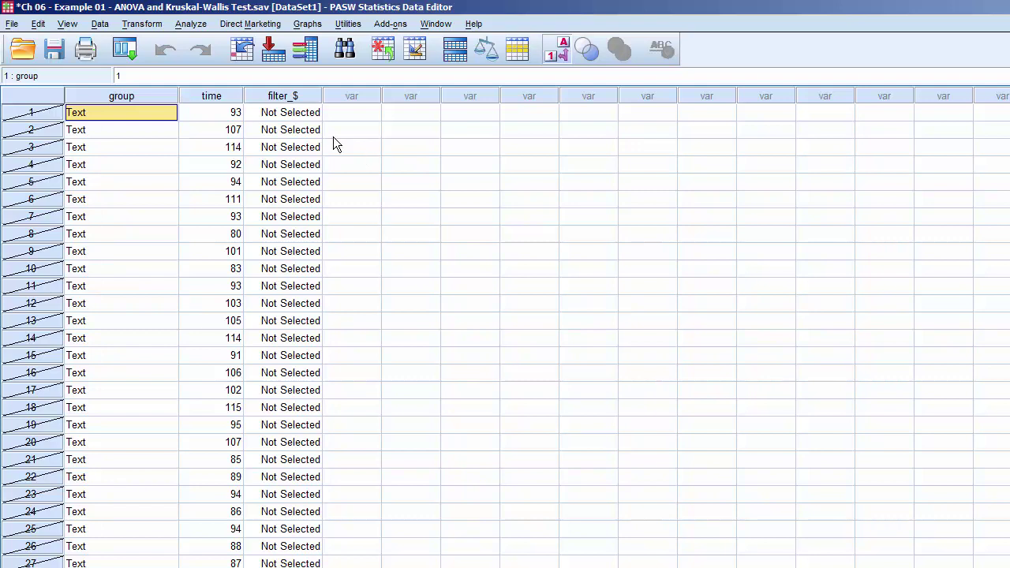
Step: Run the time frequencies and histogram for group 3, then select the filter_$ column
left_click(182, 26)
mouse_move(287, 64)
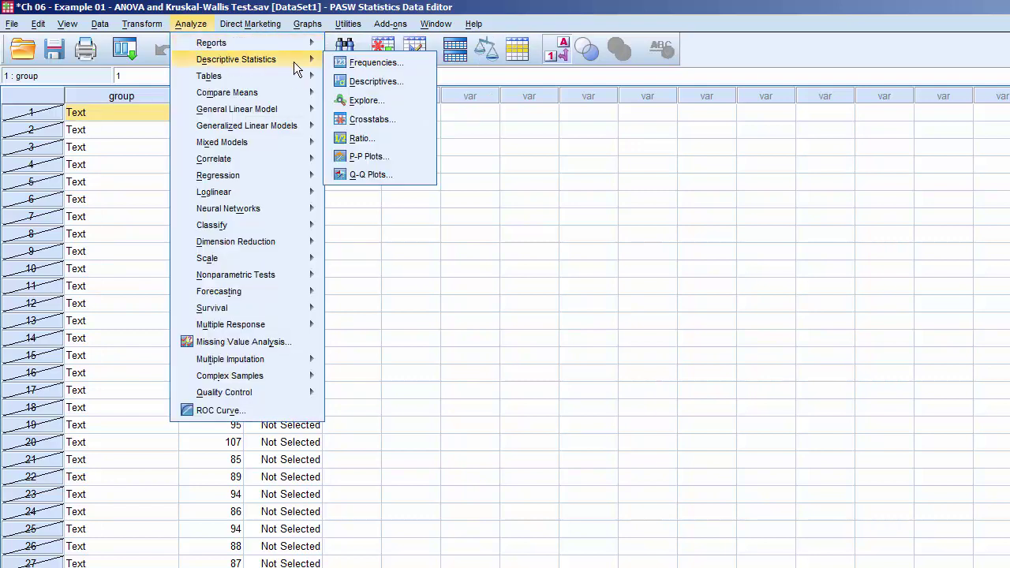
left_click(415, 64)
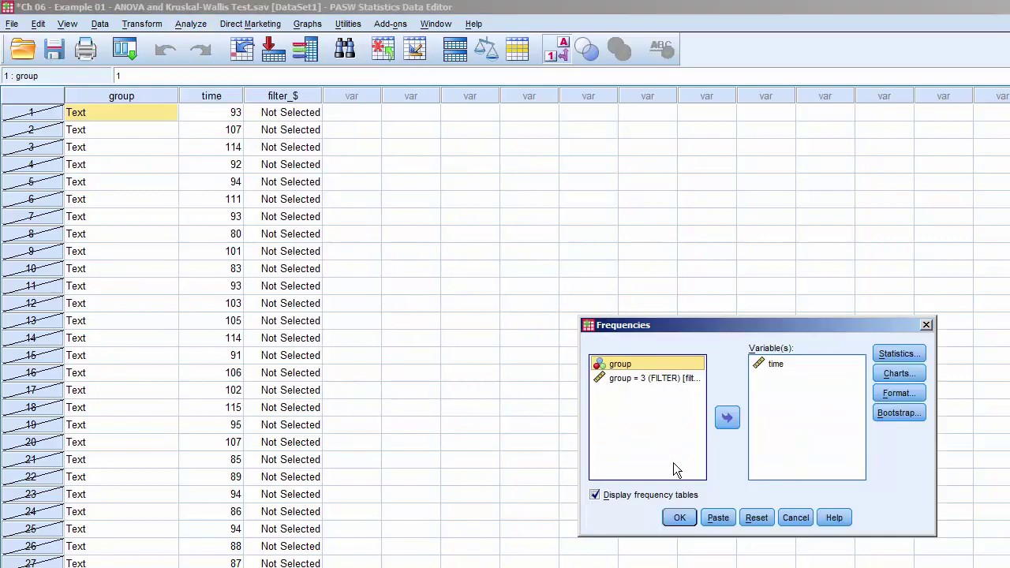
left_click(679, 518)
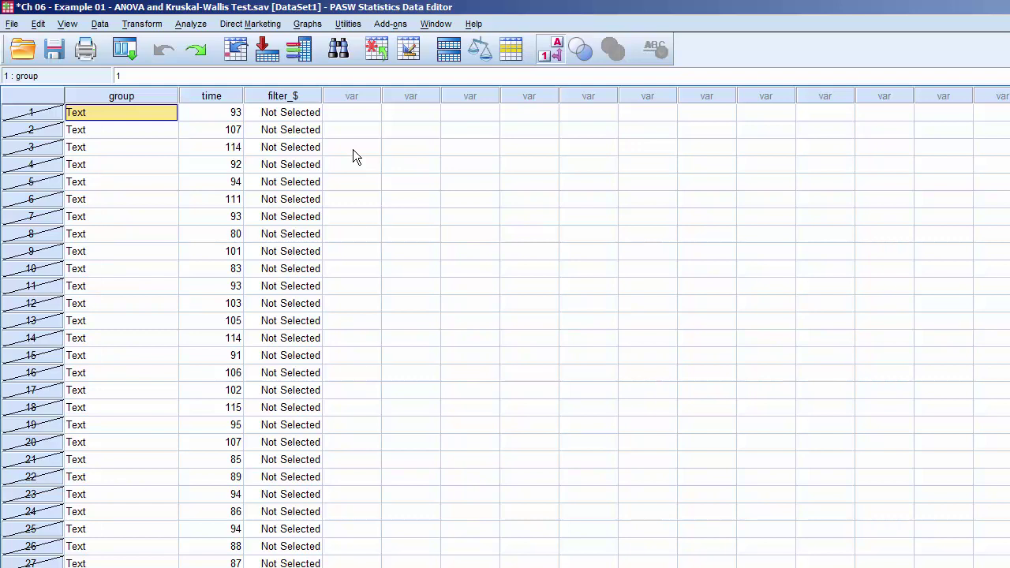
left_click(313, 96)
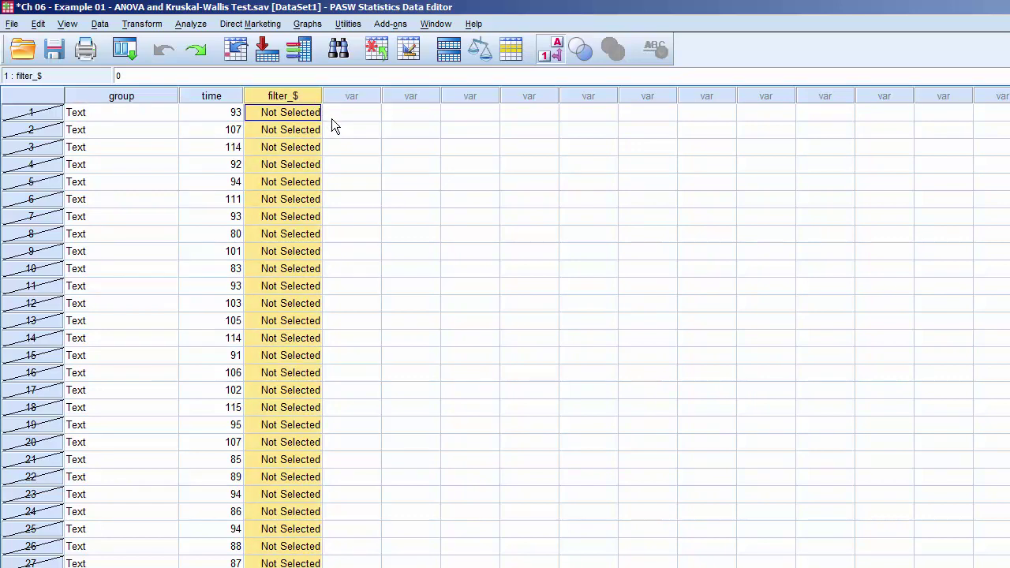
Step: Delete the filter_$ column and set up a One-Way ANOVA with time dependent, group factor
key("Delete")
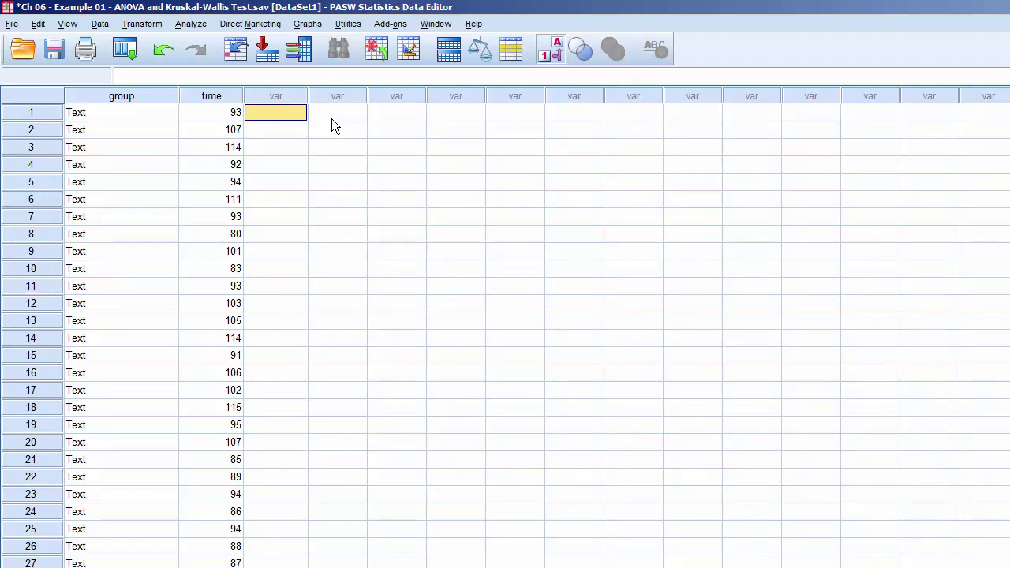
left_click(205, 26)
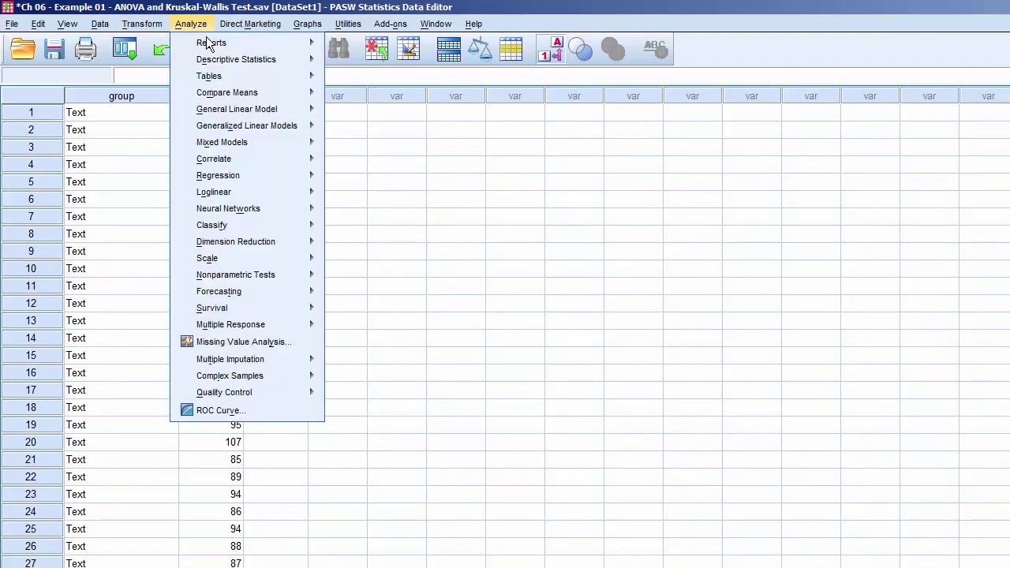
mouse_move(226, 92)
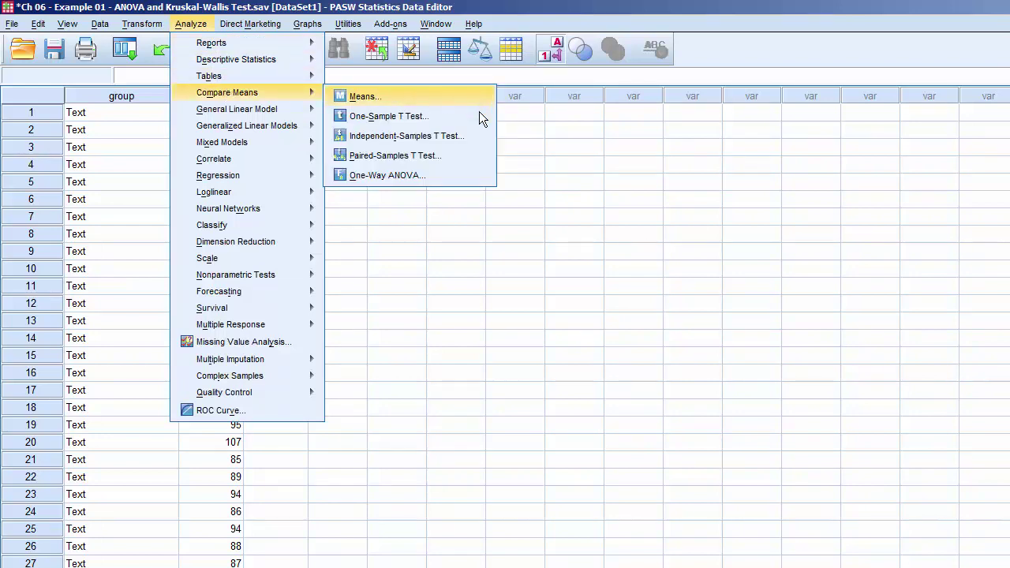
left_click(468, 174)
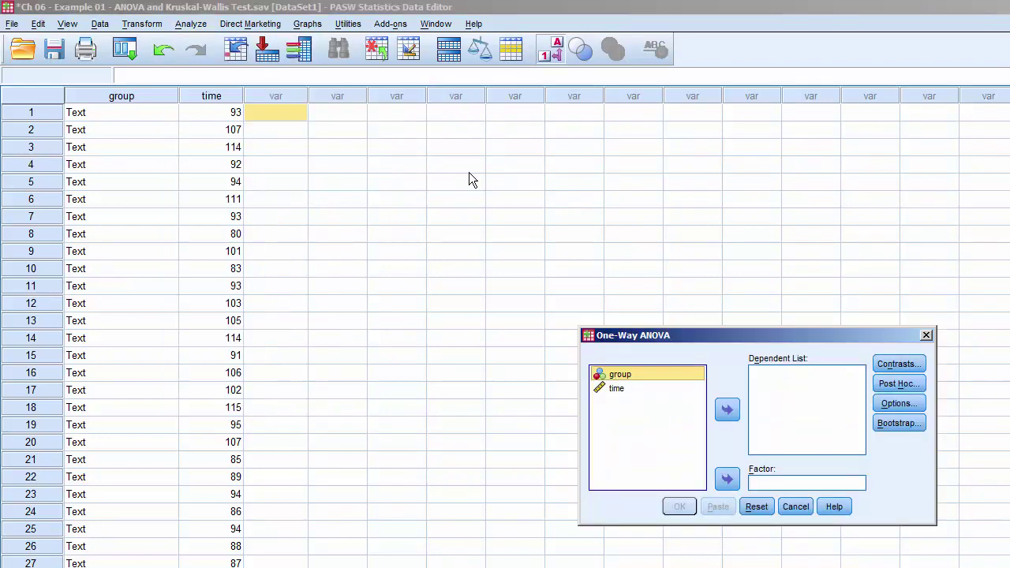
left_click(624, 389)
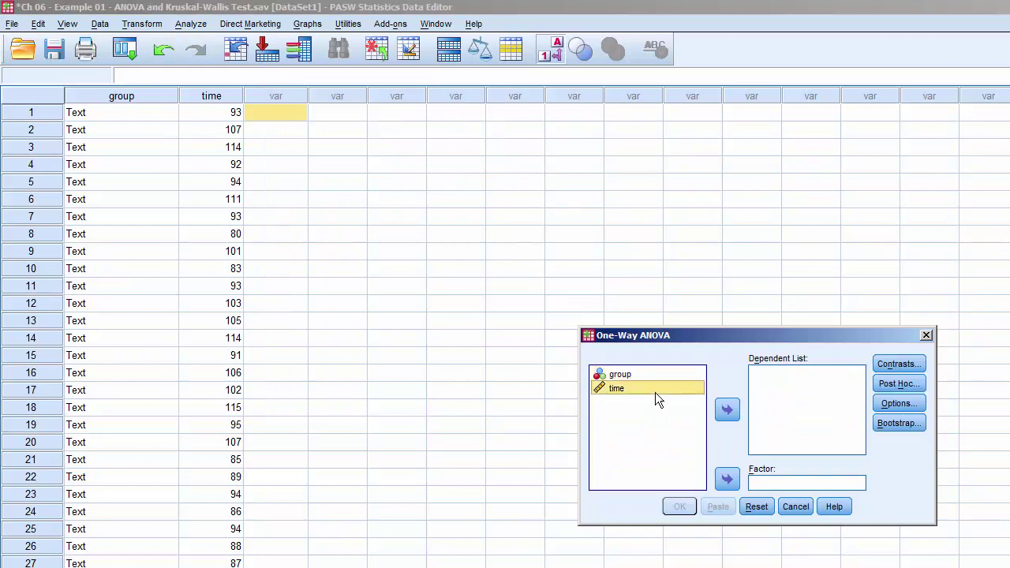
left_click(736, 409)
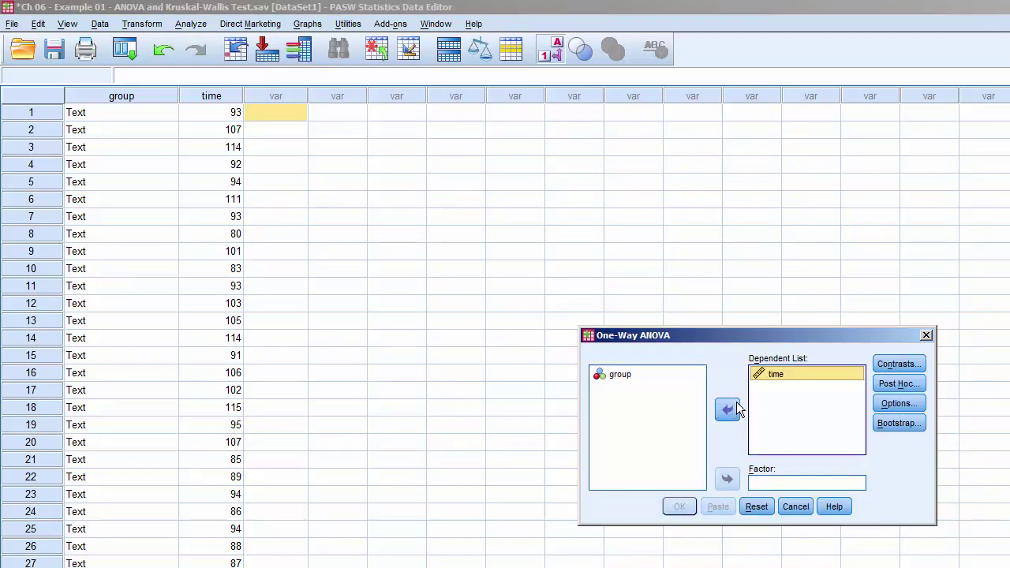
left_click(623, 376)
left_click(727, 479)
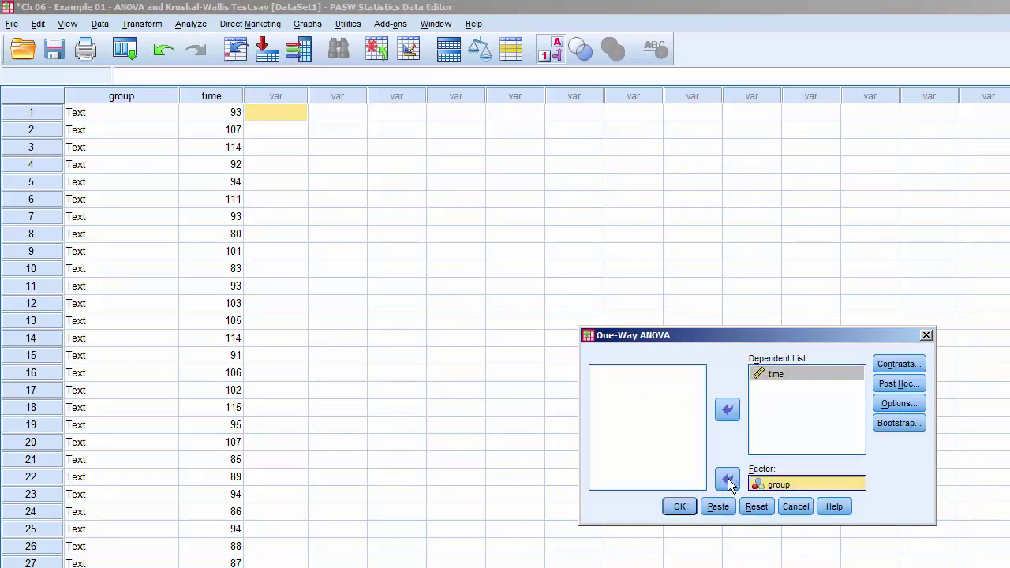
Step: Turn on Descriptive statistics and the Homogeneity of variance test in ANOVA Options
left_click(898, 404)
left_click(687, 352)
left_click(687, 385)
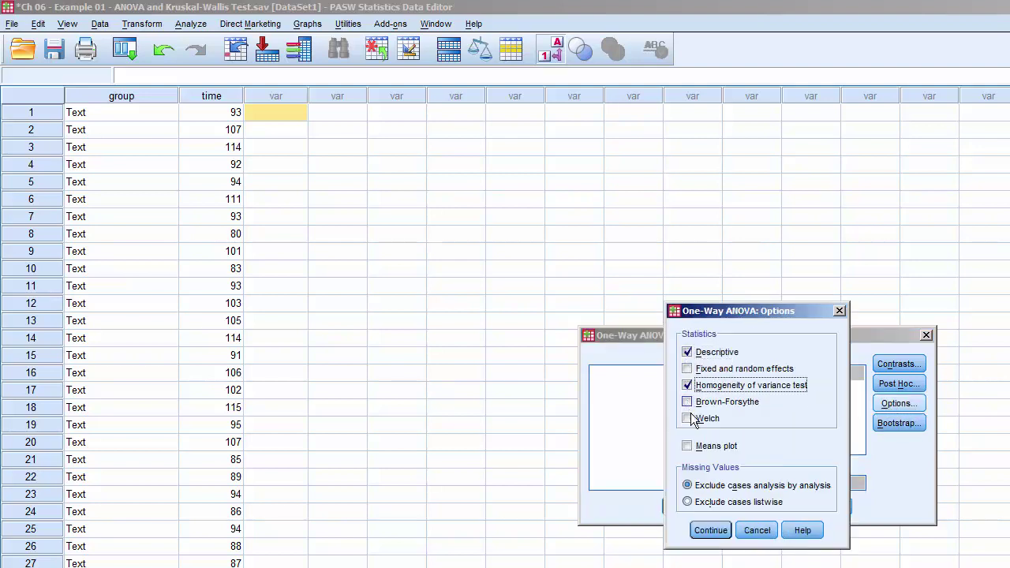
left_click(718, 532)
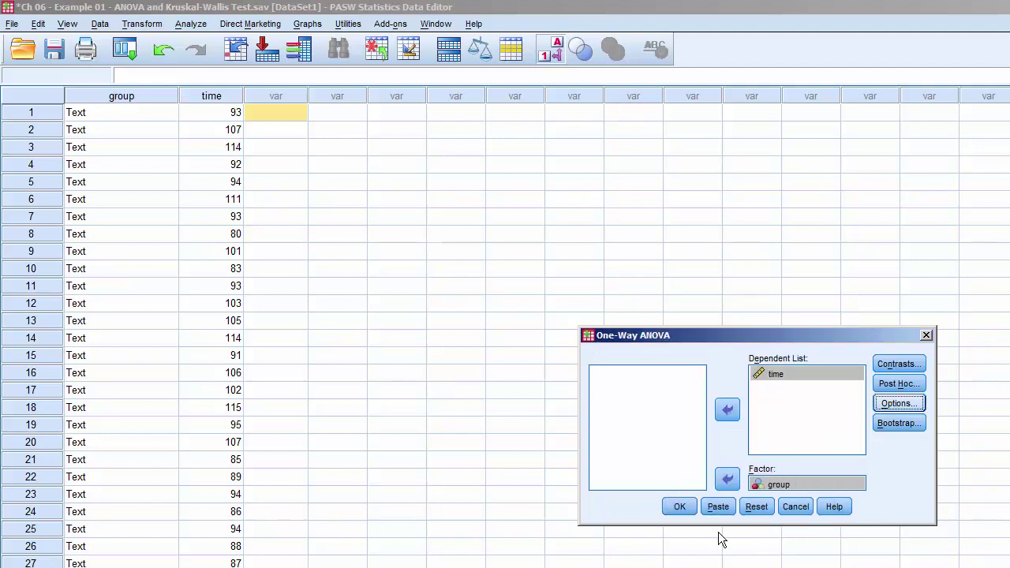
Step: Choose Tukey as the post hoc comparison test
left_click(899, 384)
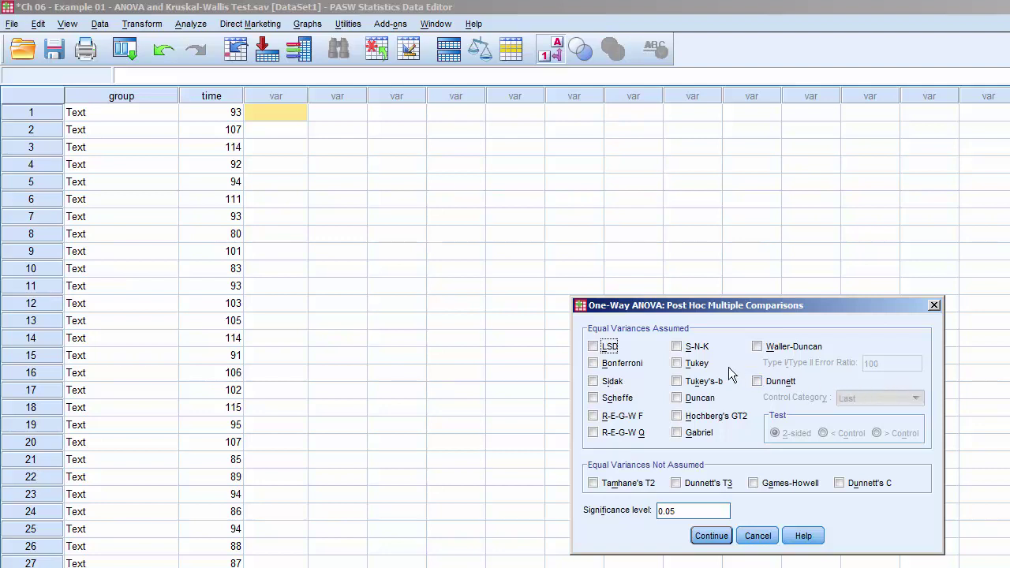
left_click(677, 362)
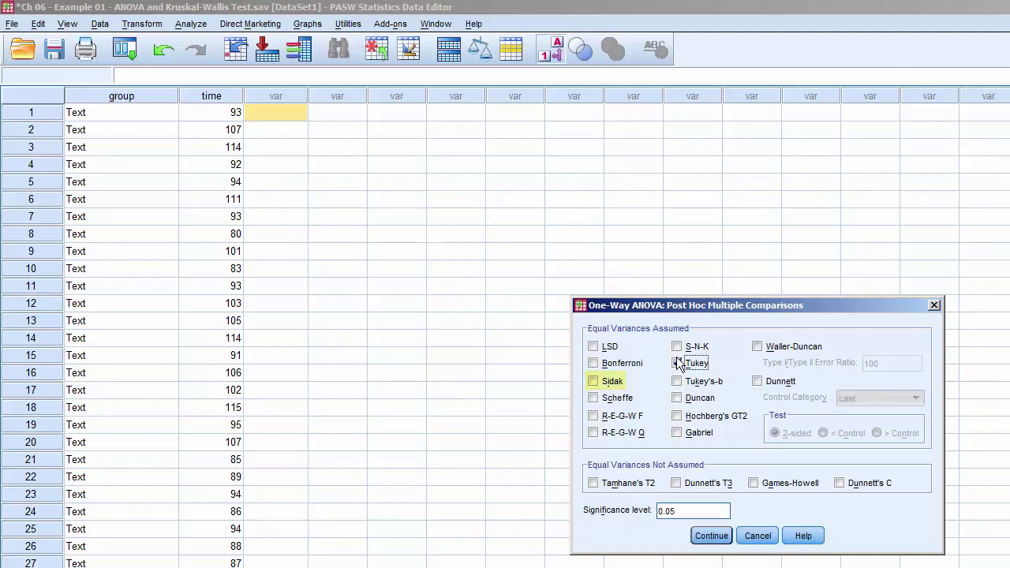
left_click(708, 541)
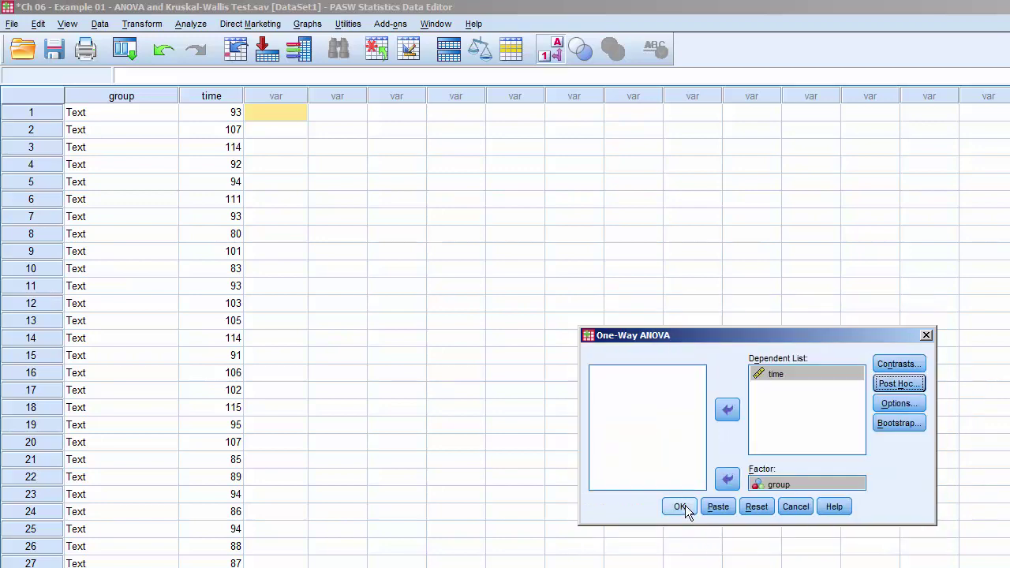